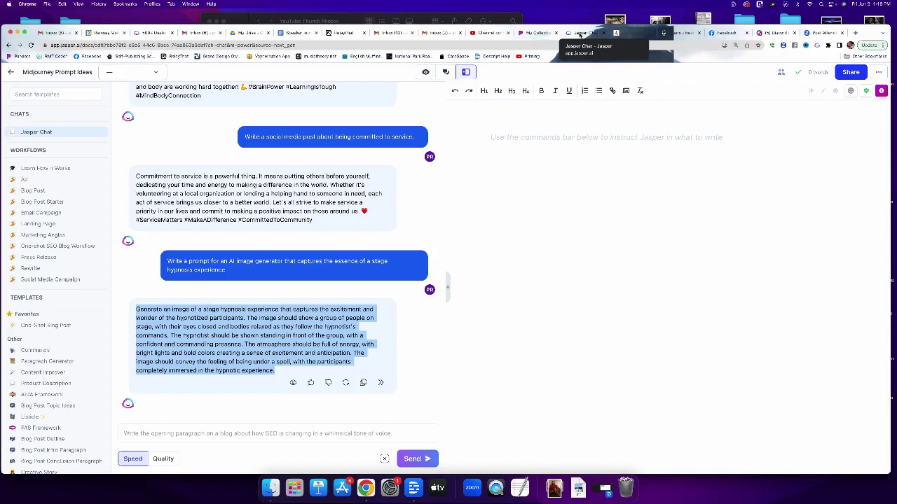
Step: Enlarge and inspect the black-and-white hypnosis grid, then reroll it for four new images
scroll(427, 224, up, 1)
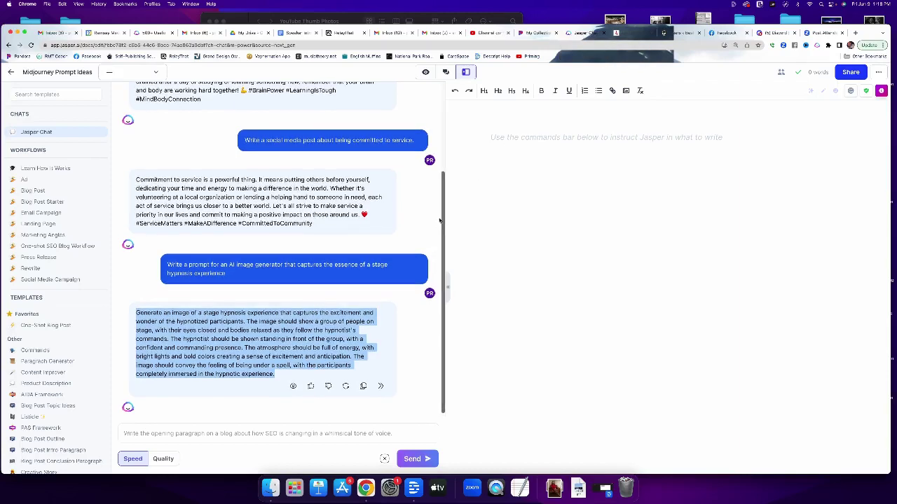
scroll(275, 210, down, 1)
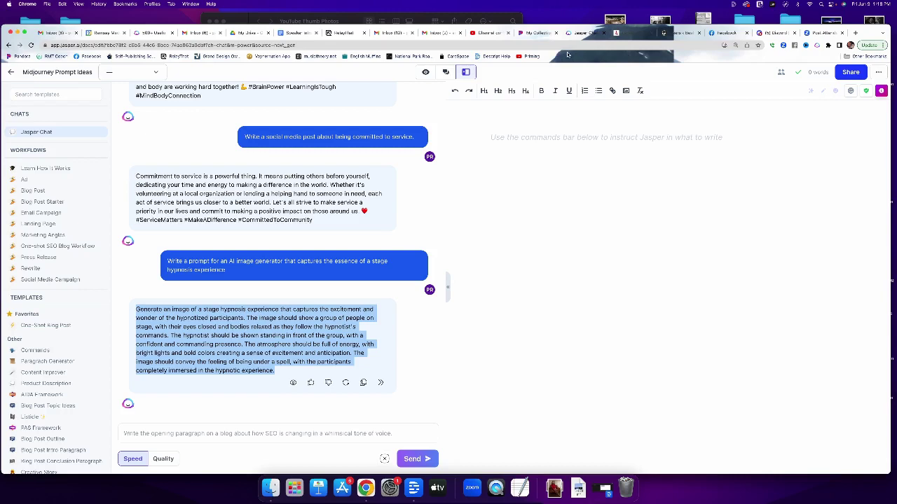
click(779, 32)
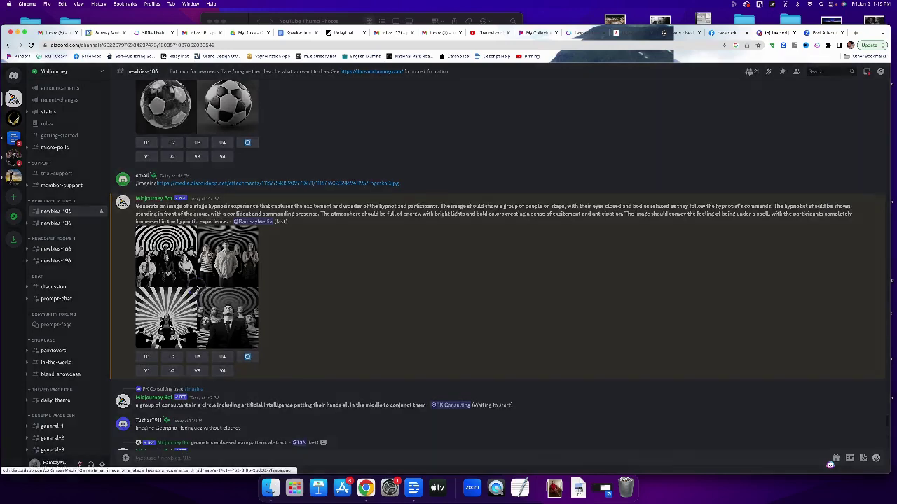
click(197, 288)
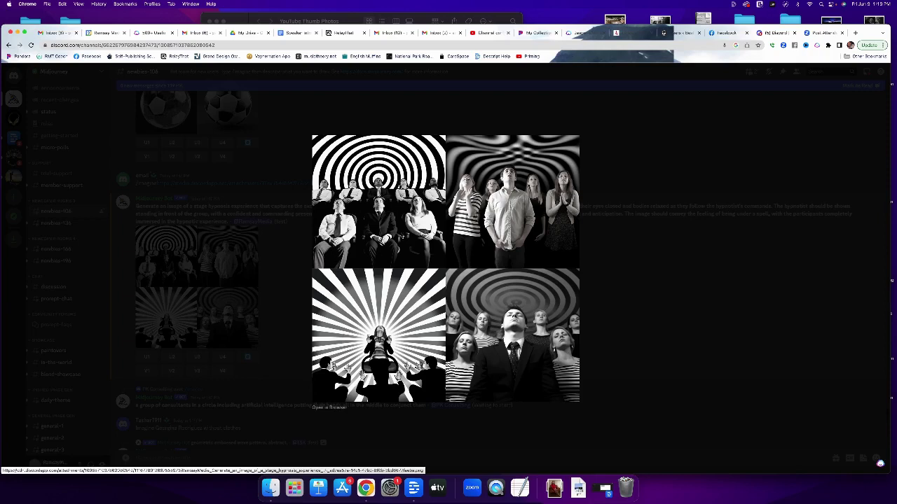
click(289, 263)
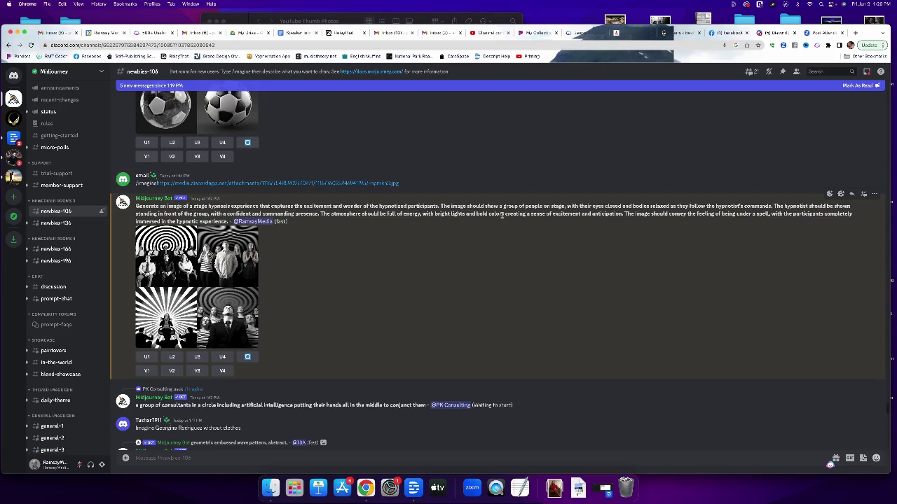
click(248, 357)
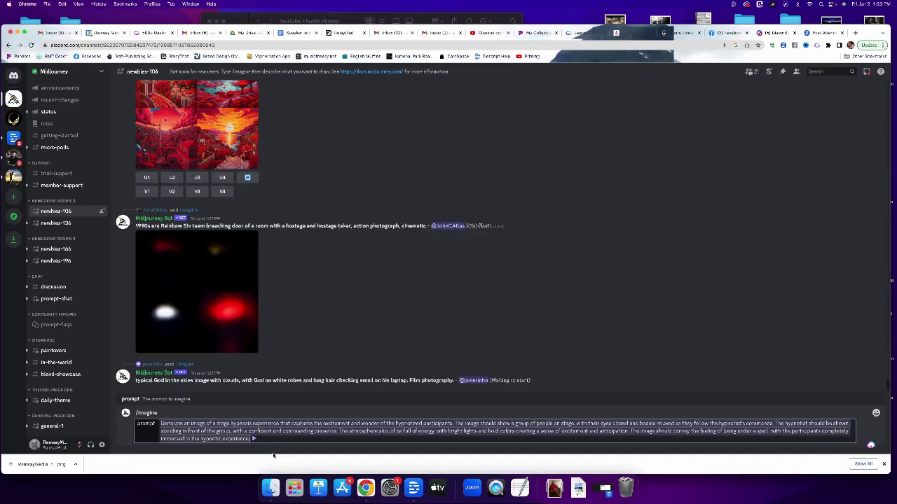
Step: Cut the sentences from 'The image should show' to 'presence.' from the prompt and resubmit it
click(456, 425)
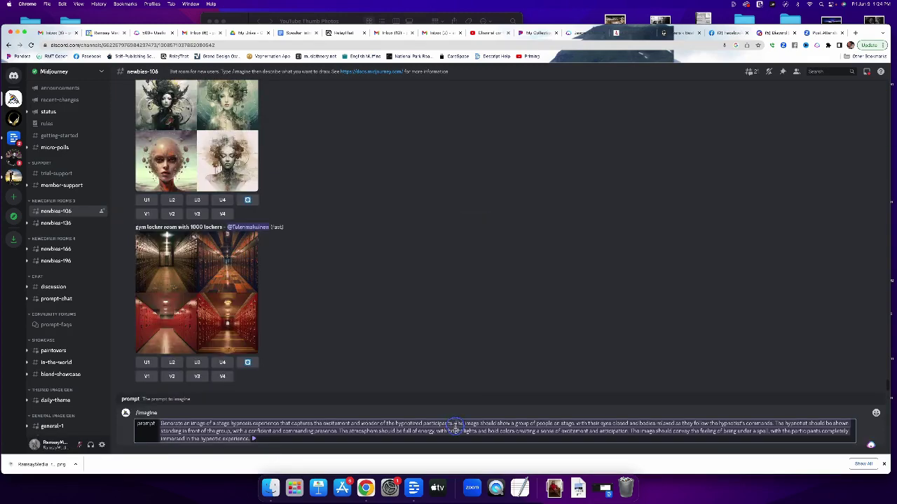
drag(456, 425, 344, 432)
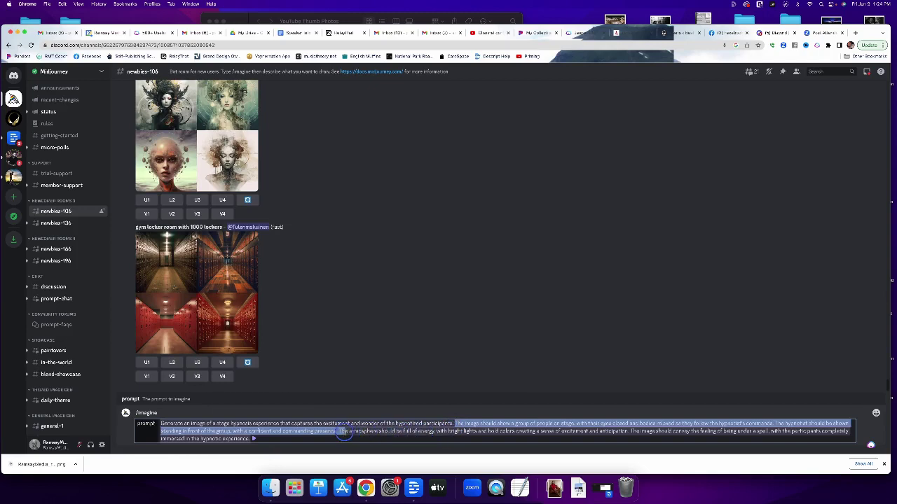
key(BackSpace)
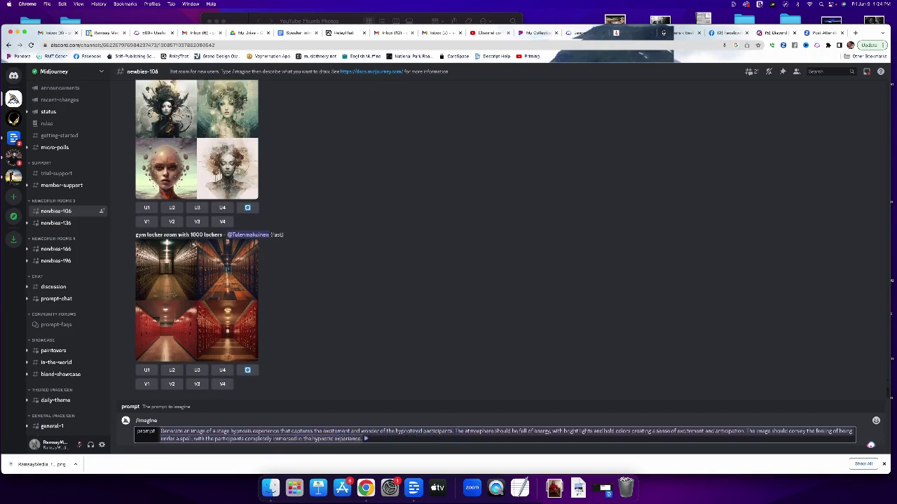
click(364, 439)
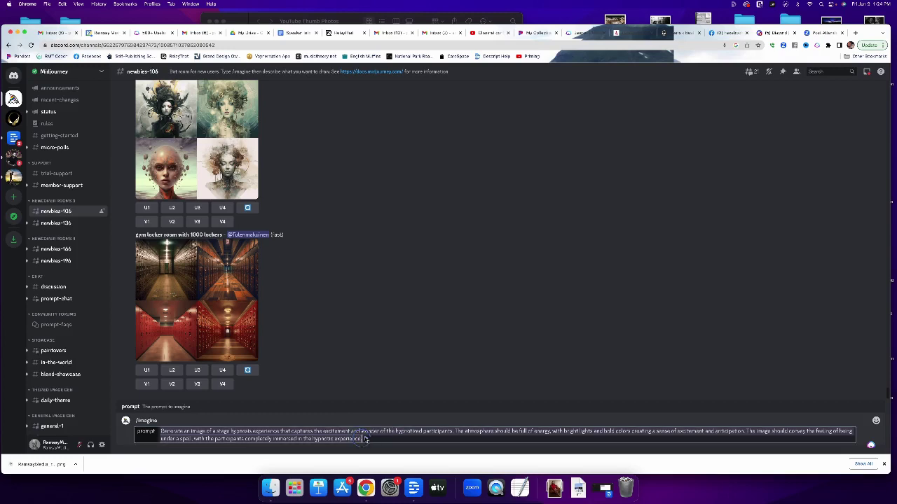
key(Return)
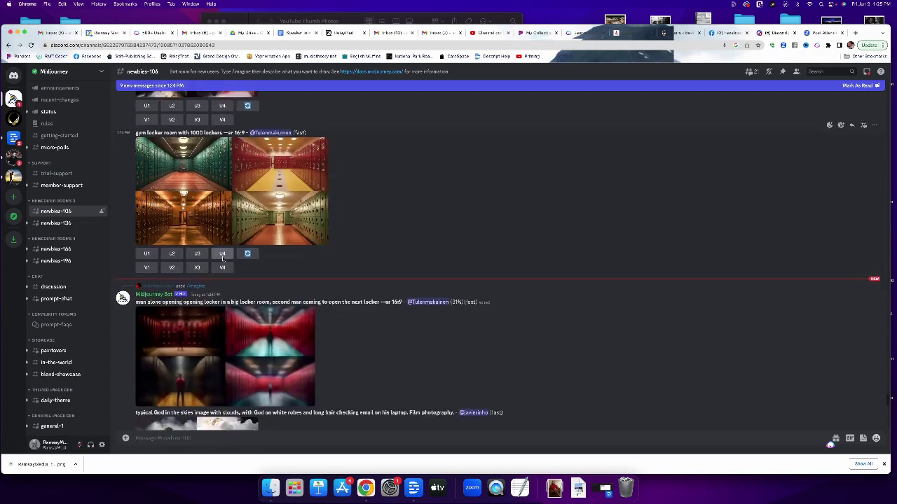
Step: Enlarge the colourful swirling-light hypnosis grid for a close look, then close the viewer
scroll(222, 259, down, 10)
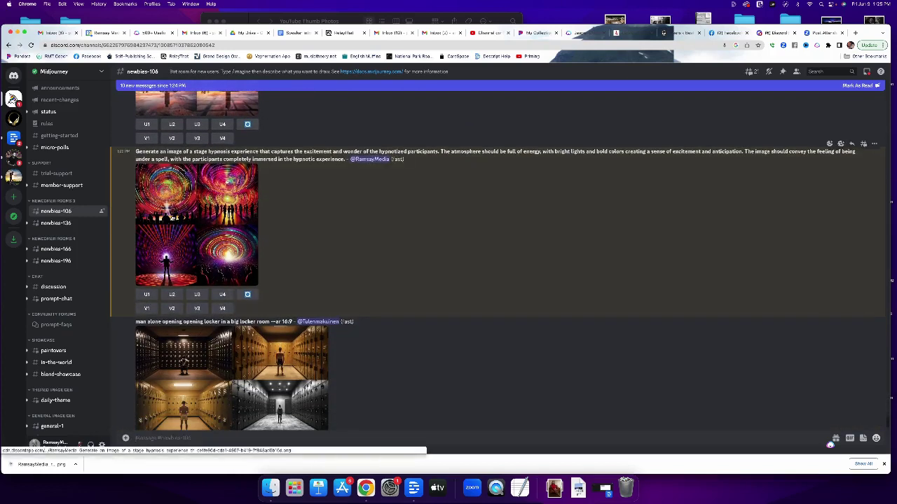
click(191, 225)
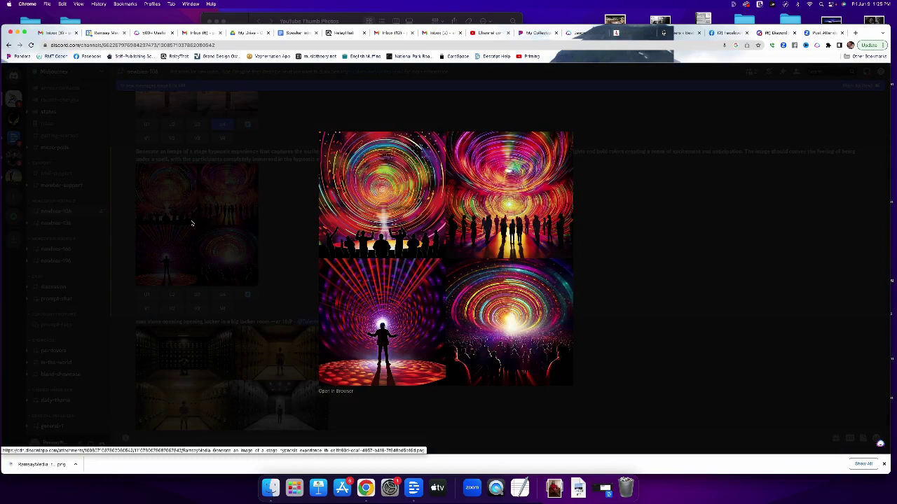
click(296, 208)
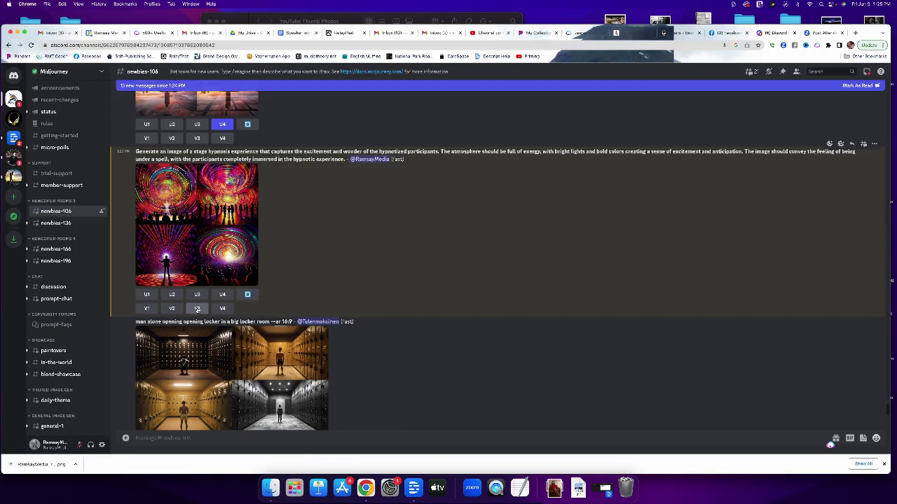
Step: Request V3 and V4 variations of the colourful hypnosis grid
click(197, 309)
click(222, 309)
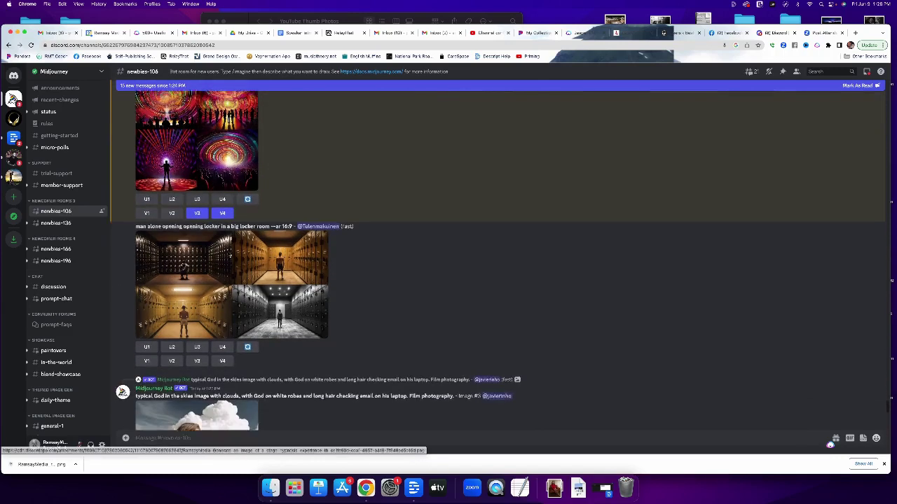
Step: Scroll through the newbies channel until the Variations job finishes with U1–U4/V1–V4 buttons
scroll(229, 254, down, 5)
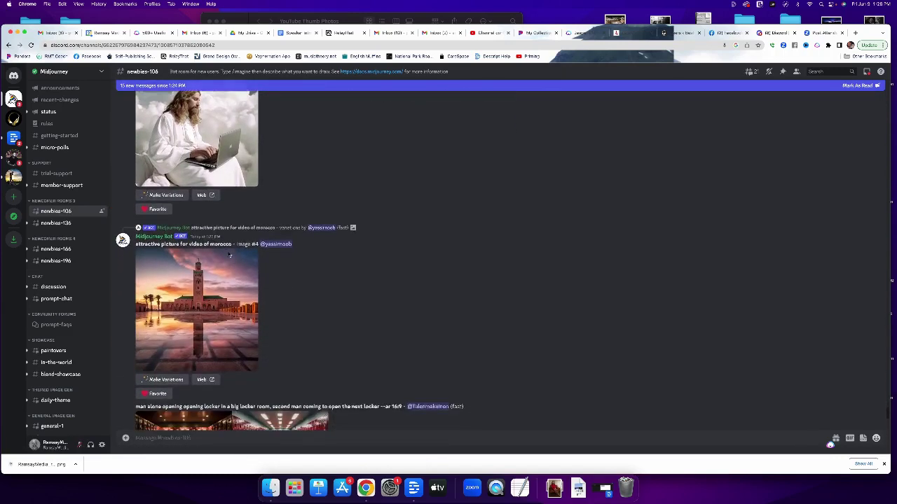
scroll(229, 256, down, 5)
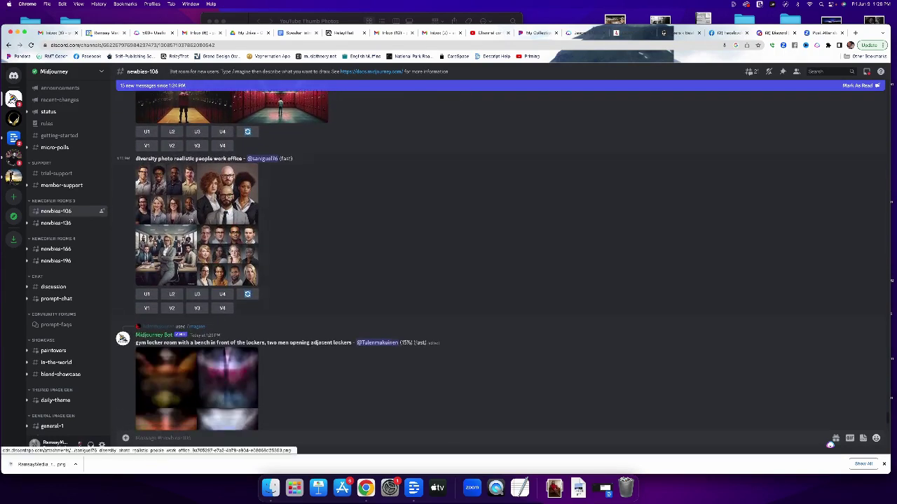
scroll(229, 255, down, 2)
scroll(229, 255, down, 5)
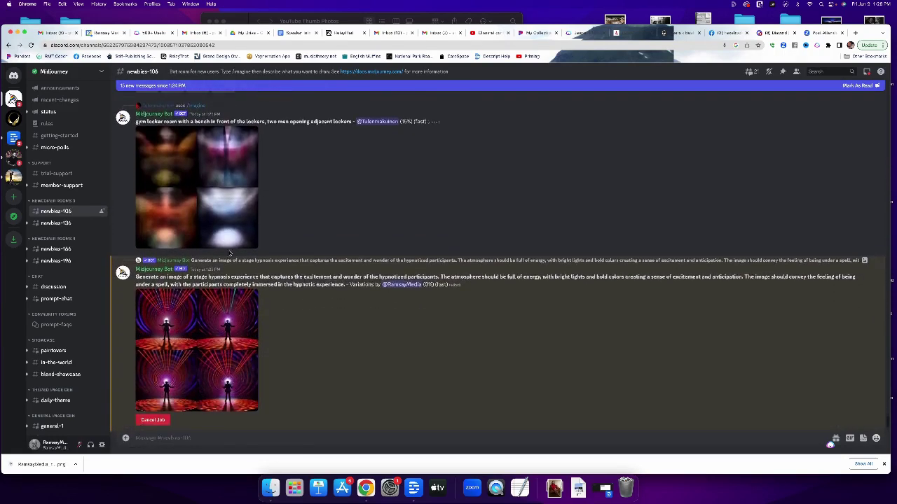
scroll(229, 254, down, 2)
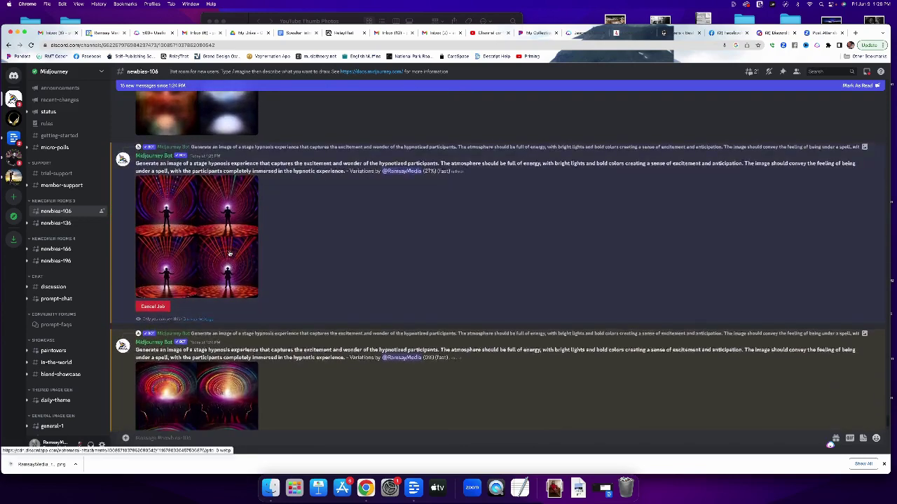
scroll(229, 255, down, 1)
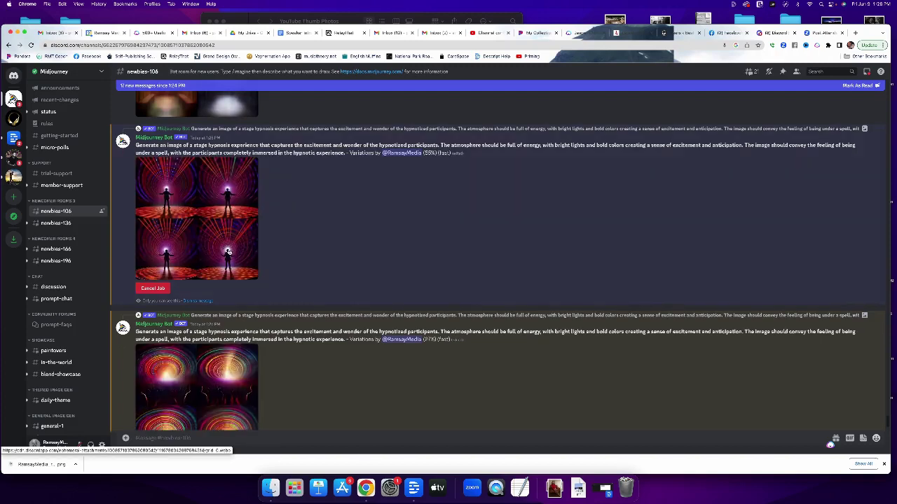
scroll(229, 252, up, 1)
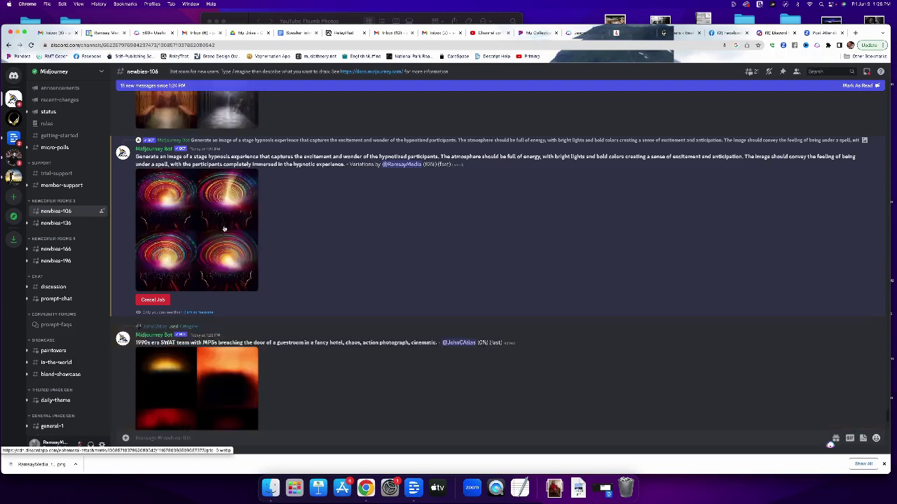
scroll(225, 228, up, 10)
scroll(224, 228, up, 10)
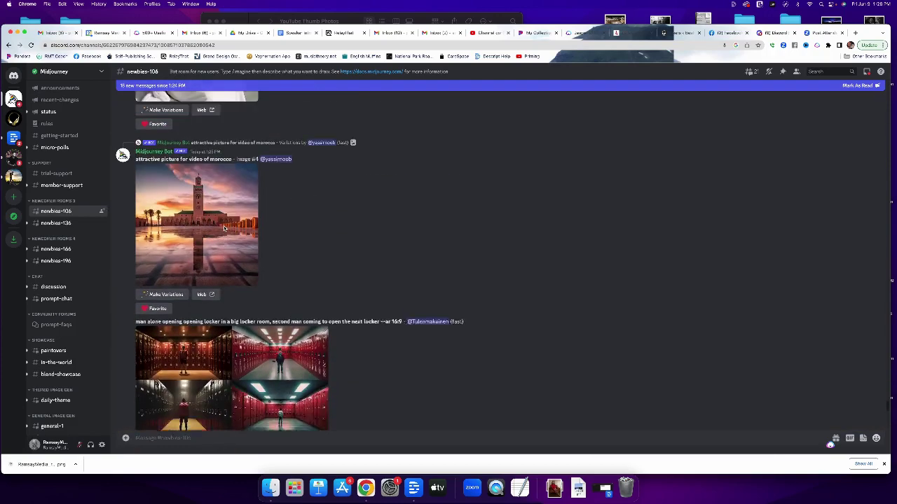
scroll(224, 227, down, 10)
scroll(224, 227, down, 15)
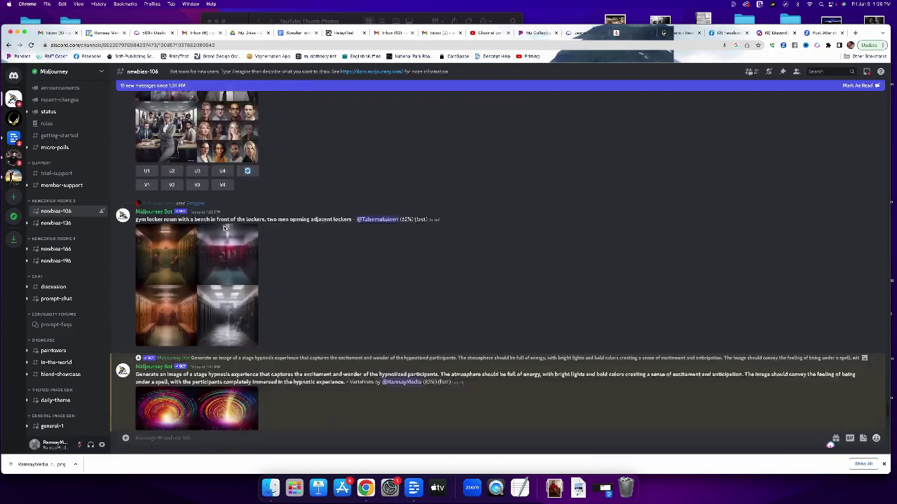
scroll(224, 228, down, 2)
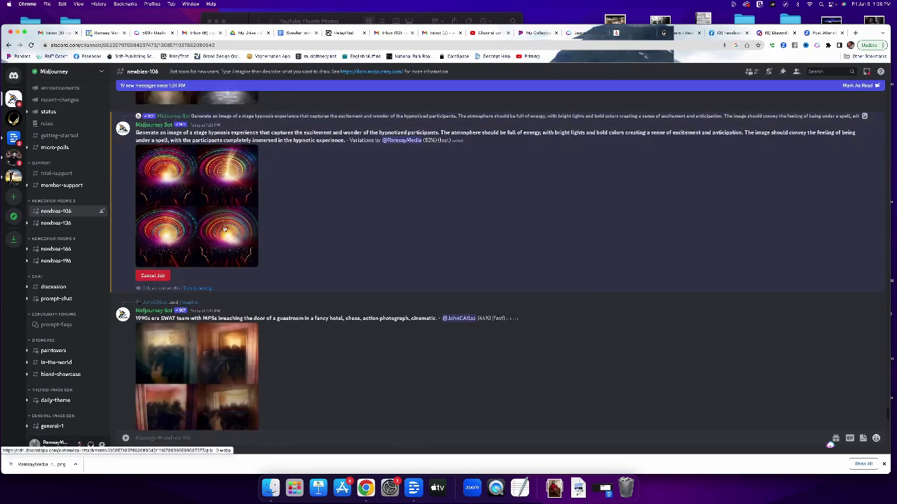
scroll(224, 229, down, 5)
scroll(224, 229, down, 10)
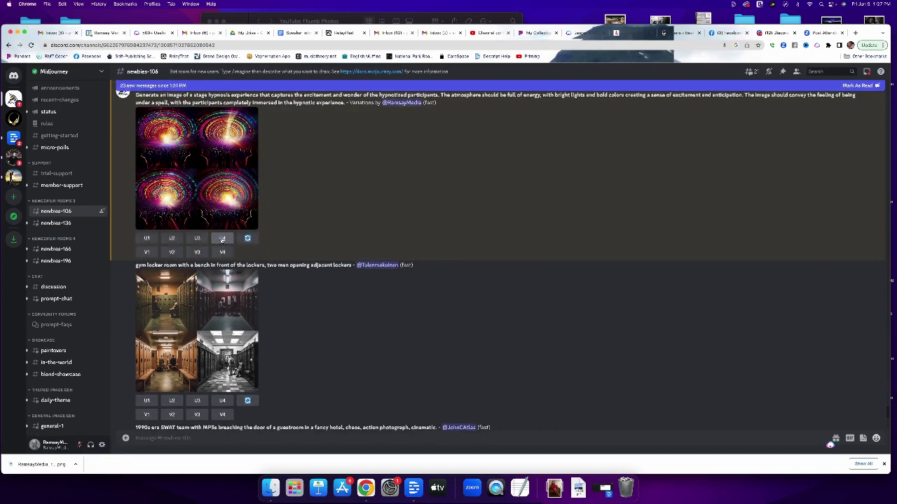
Step: Upscale variation 4, the lone hypnotist before a red-violet light tunnel, and save it
click(222, 239)
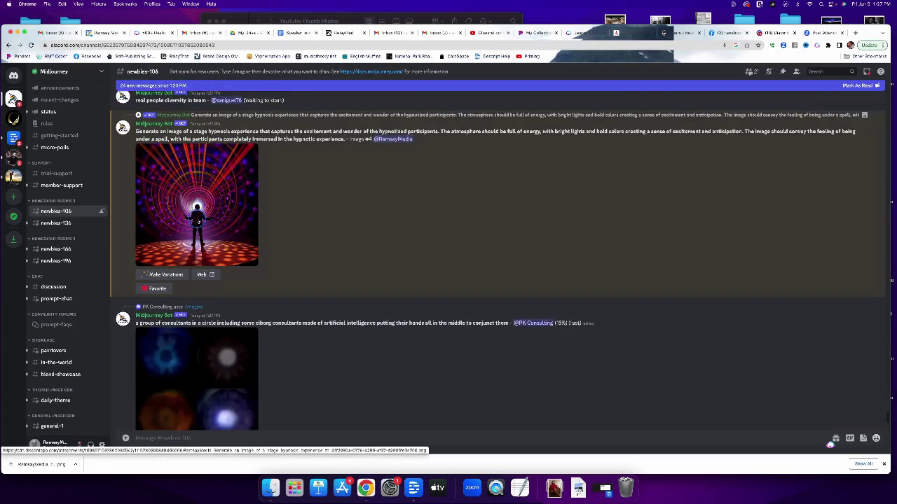
click(197, 204)
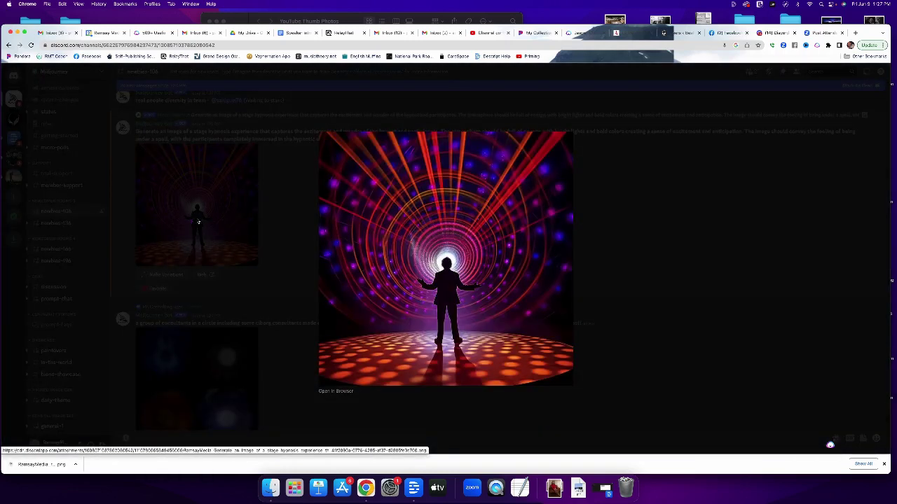
right_click(424, 299)
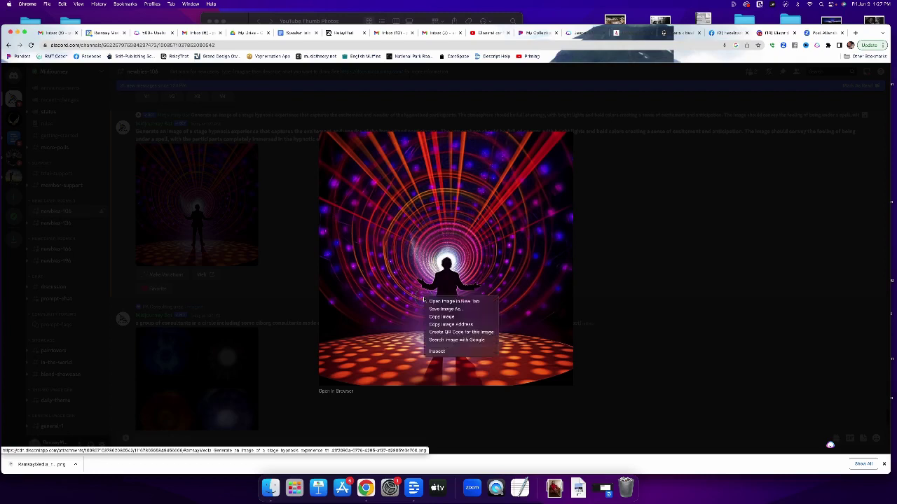
click(444, 311)
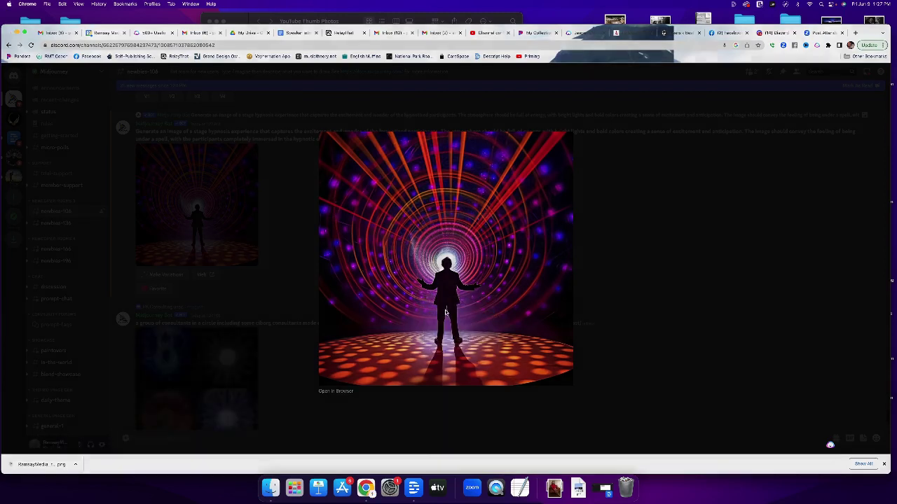
click(482, 268)
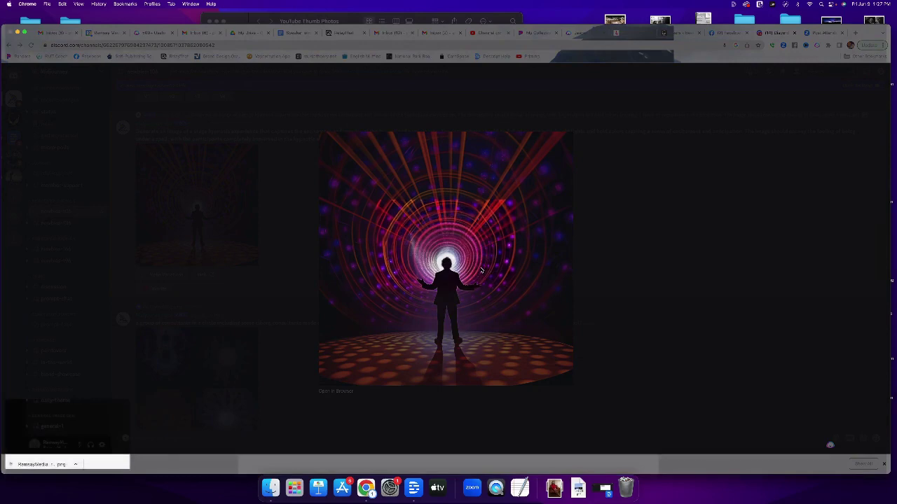
Step: Save the upscaled image of a crowd facing a rainbow vortex as a Desktop file
click(283, 351)
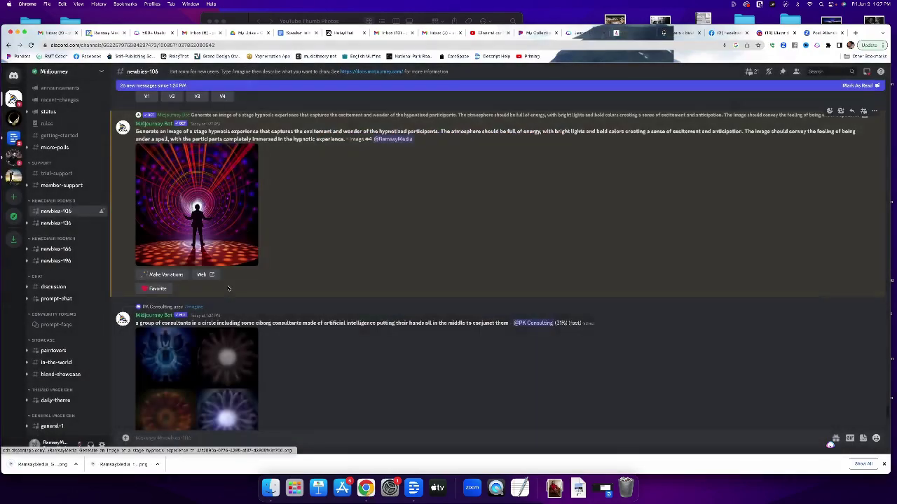
scroll(283, 349, down, 5)
scroll(228, 287, down, 5)
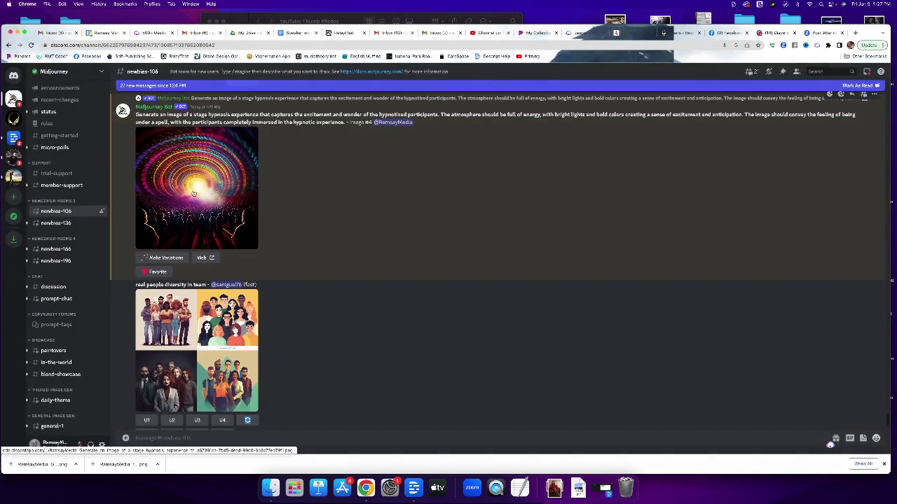
right_click(194, 194)
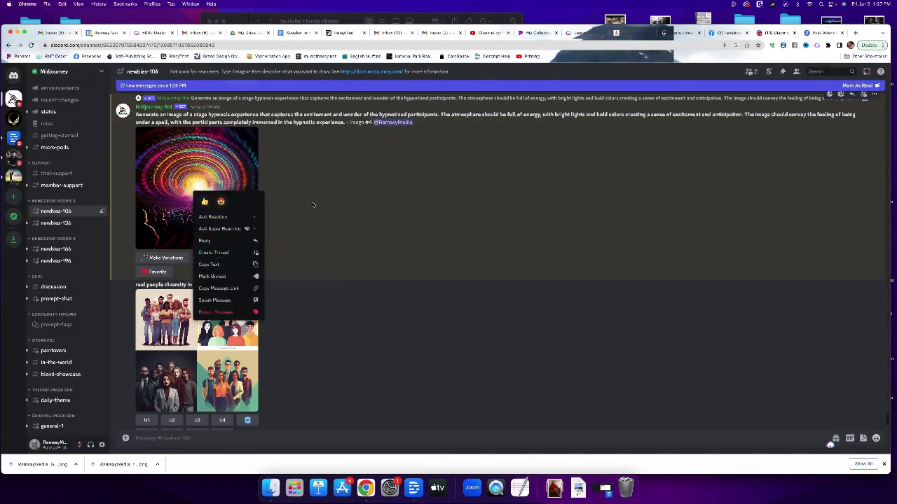
click(311, 203)
click(220, 194)
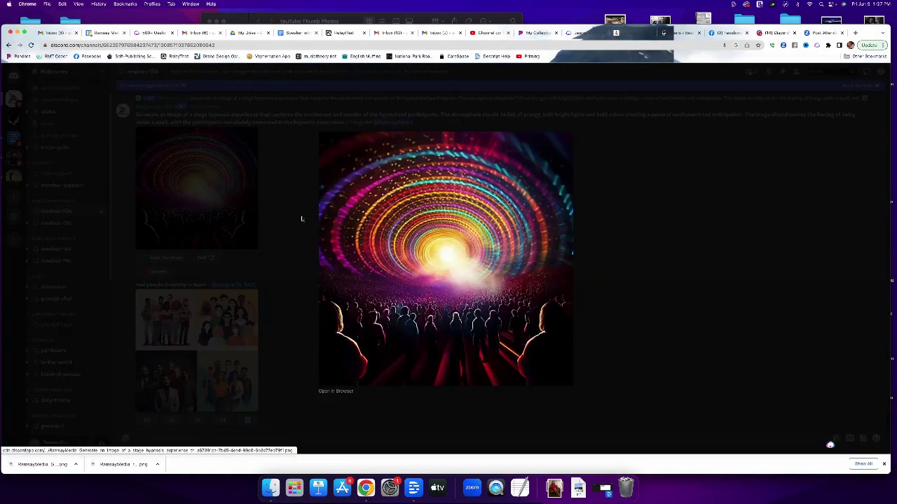
right_click(417, 256)
click(434, 268)
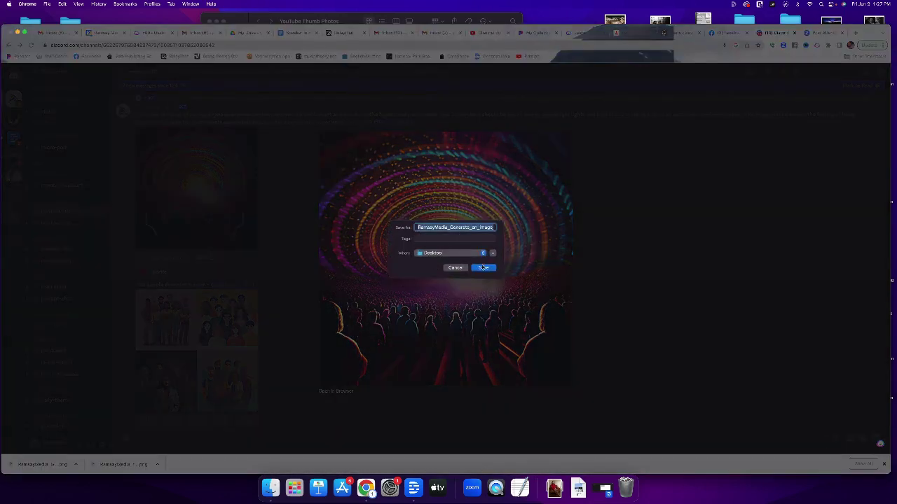
click(482, 267)
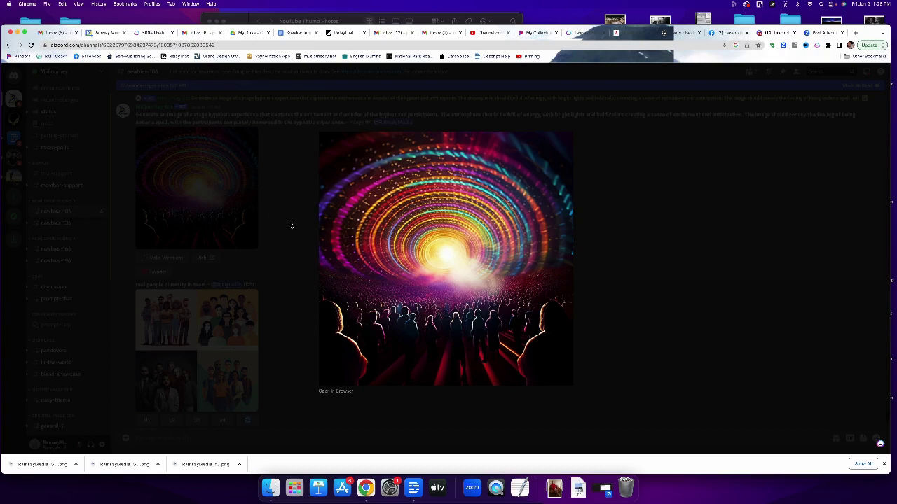
click(292, 225)
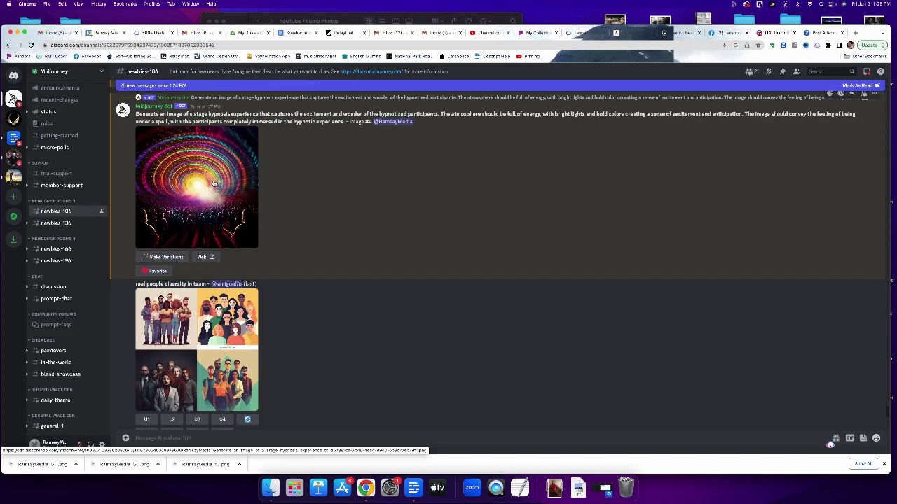
scroll(250, 193, down, 5)
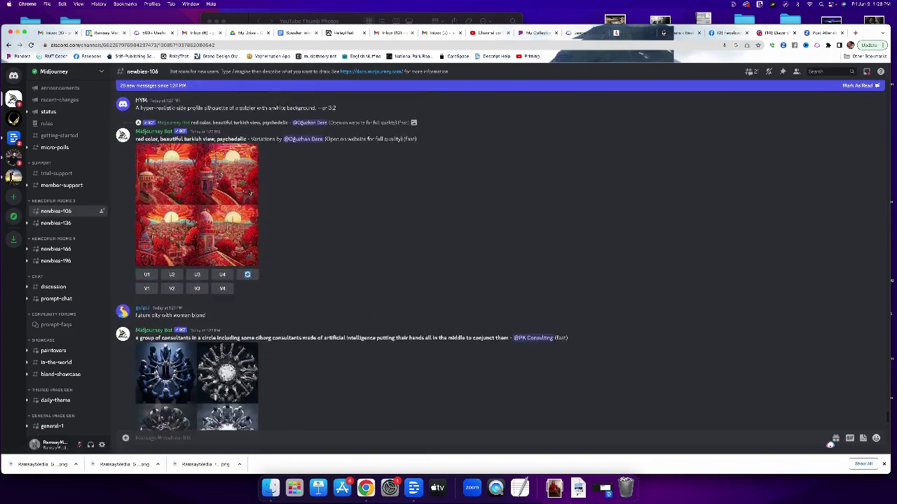